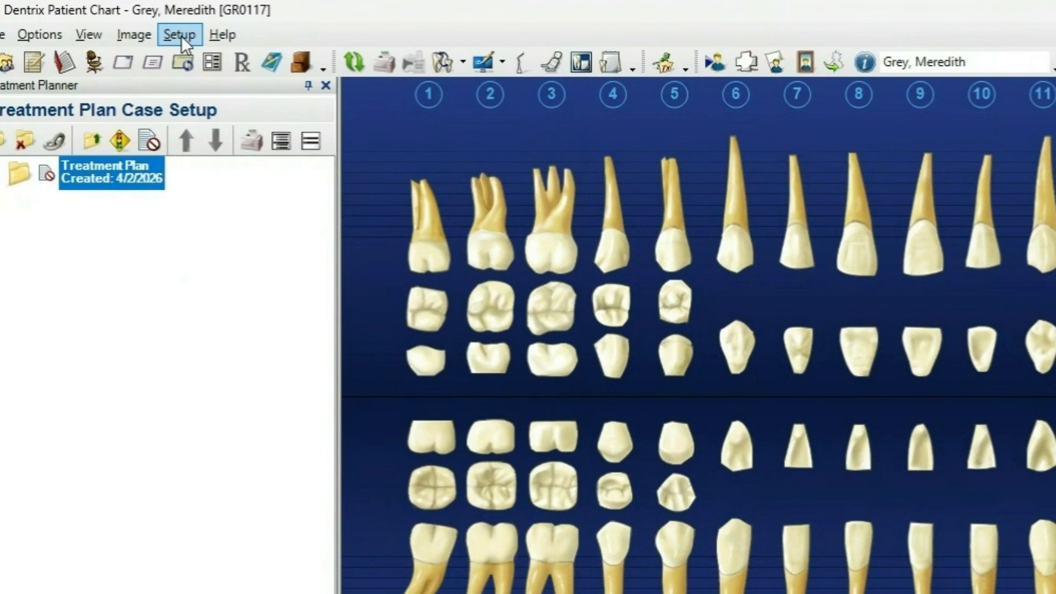
- Open the procedure buttons setup and look through the Default button set
click(181, 36)
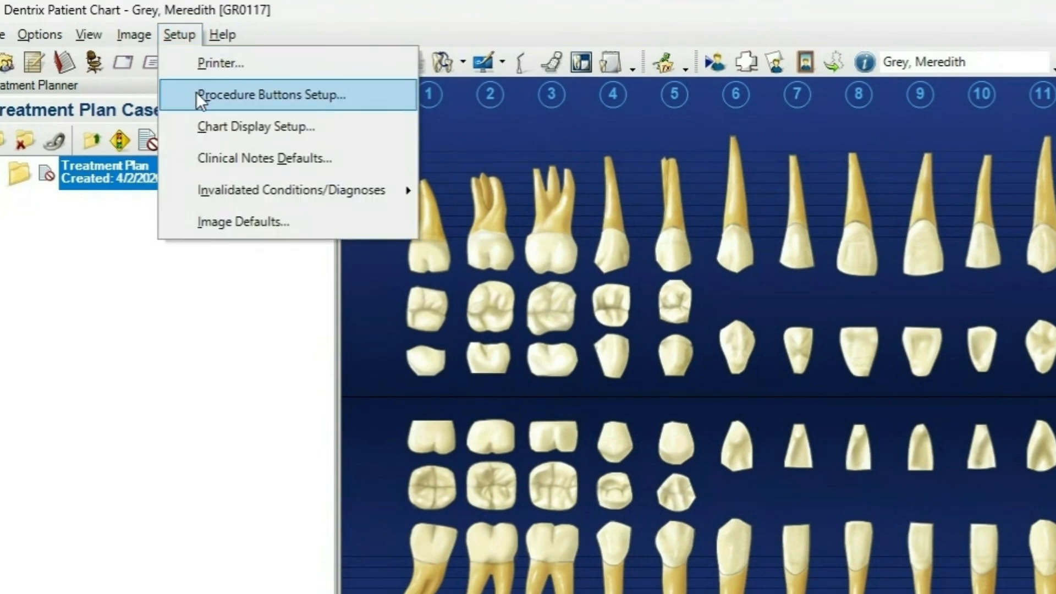
click(195, 92)
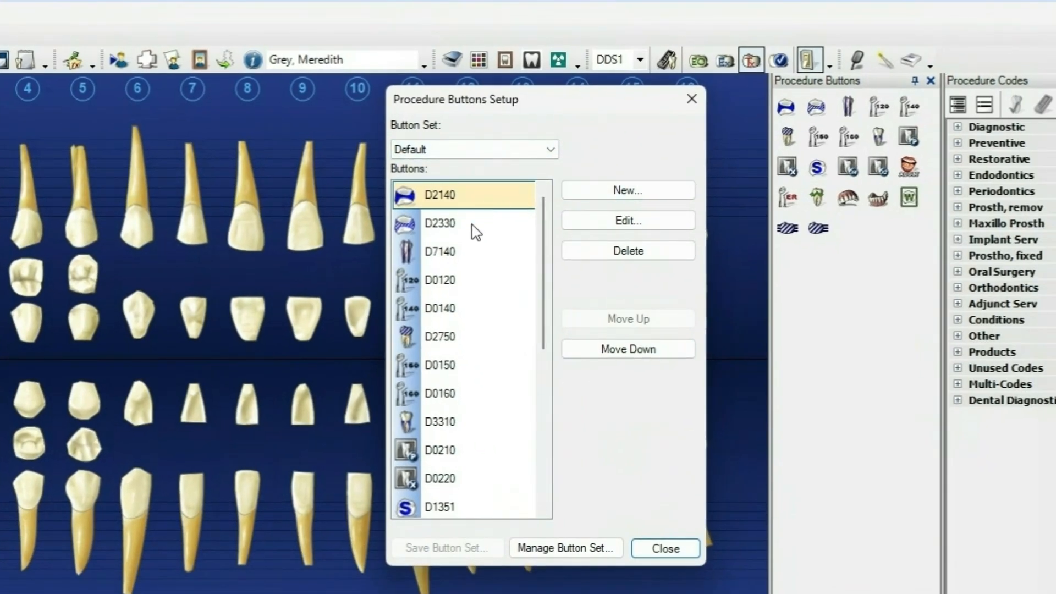
scroll(472, 396, down, 3)
scroll(471, 396, up, 3)
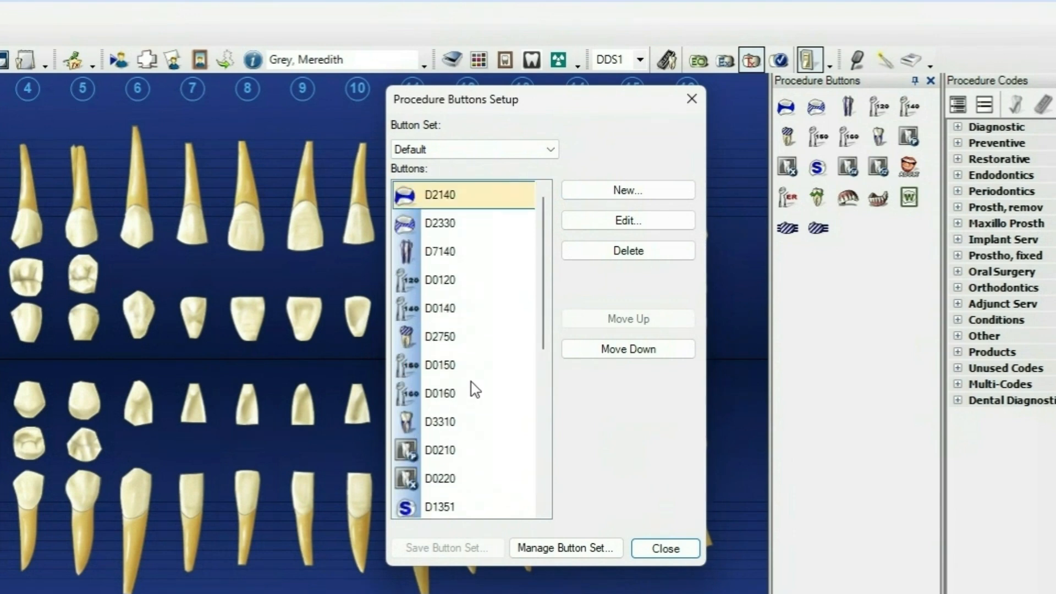
- Start a new procedure button and assign it the procedure code D2740 - Crown - porcelain/ceramic
click(591, 187)
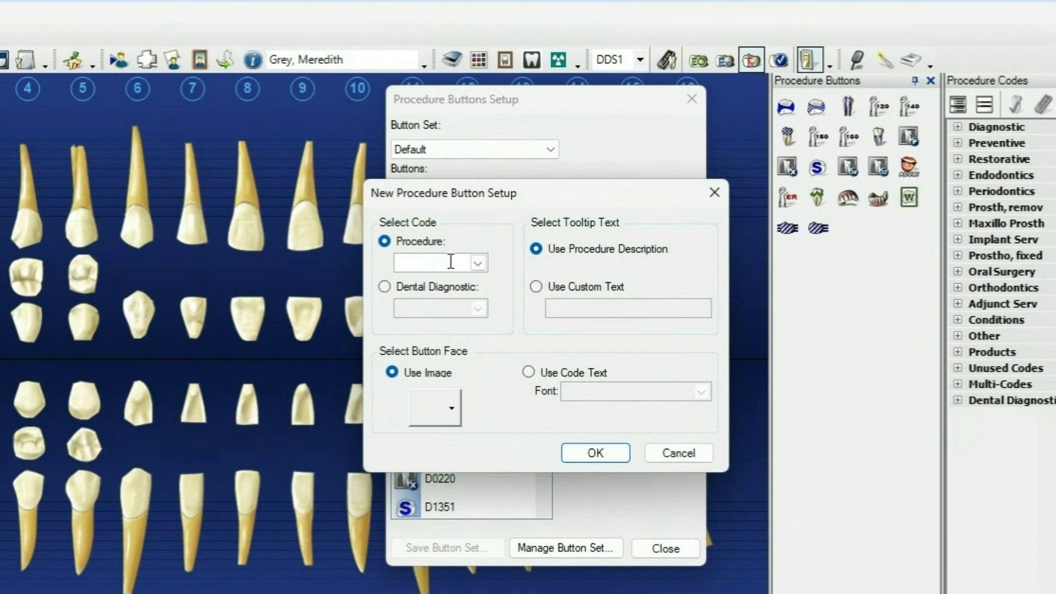
click(478, 264)
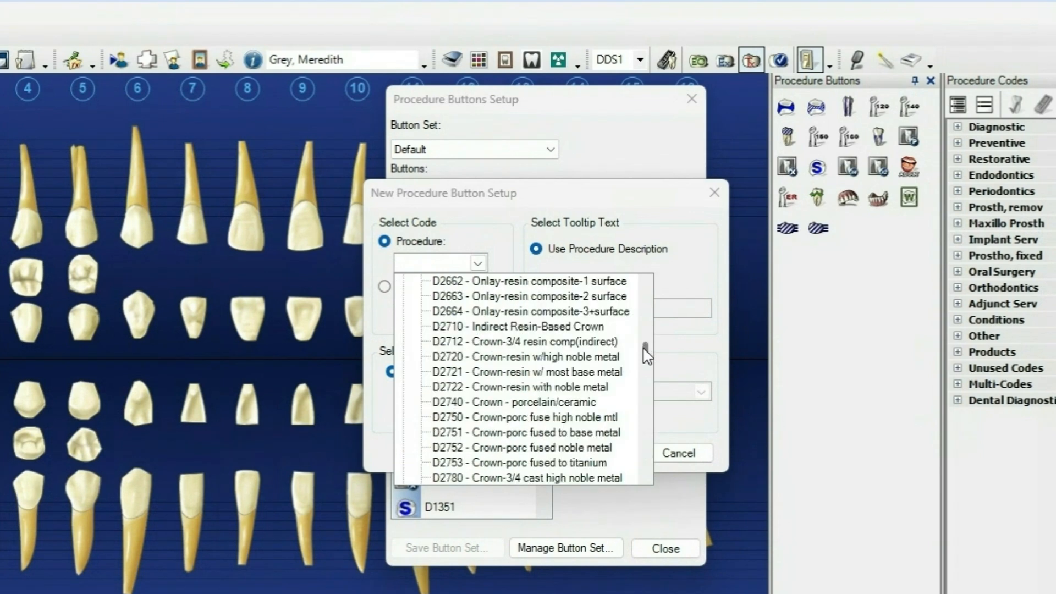
scroll(646, 355, down, 1)
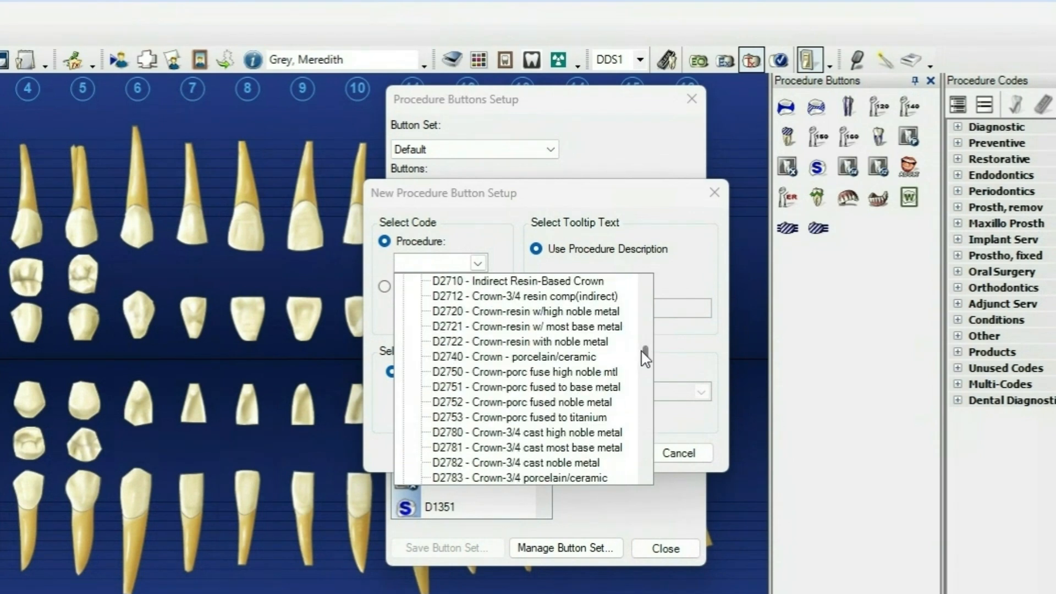
click(622, 358)
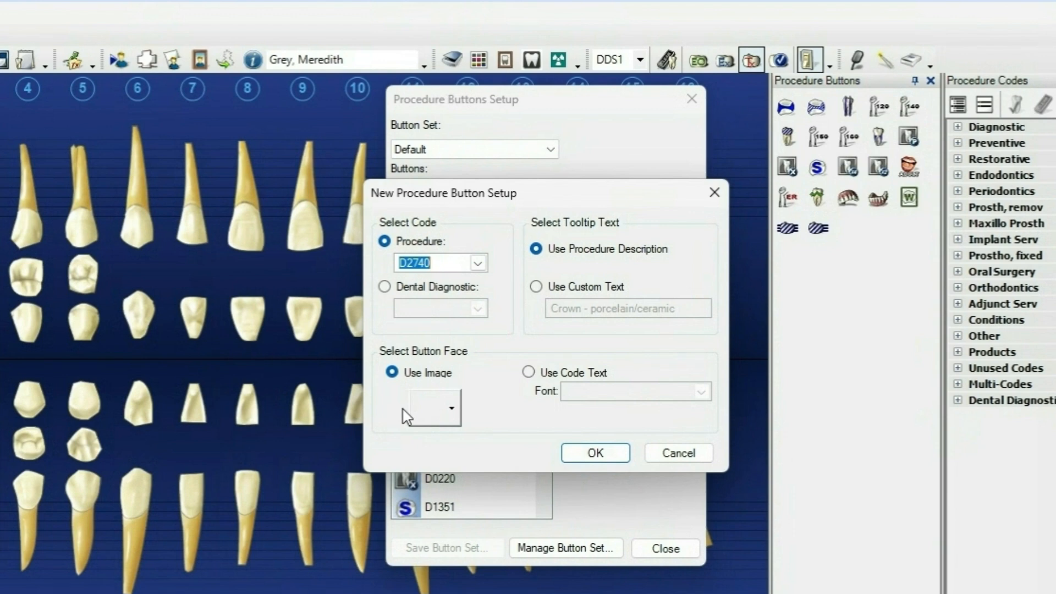
- Browse the existing button face images and preview the blank canvas for a new image
click(452, 409)
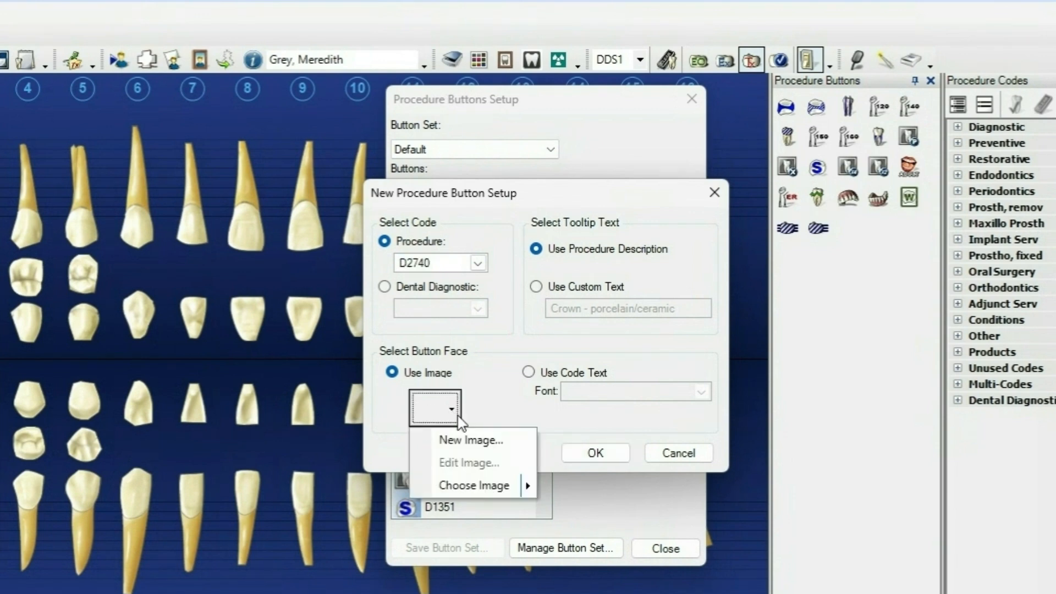
mouse_move(474, 488)
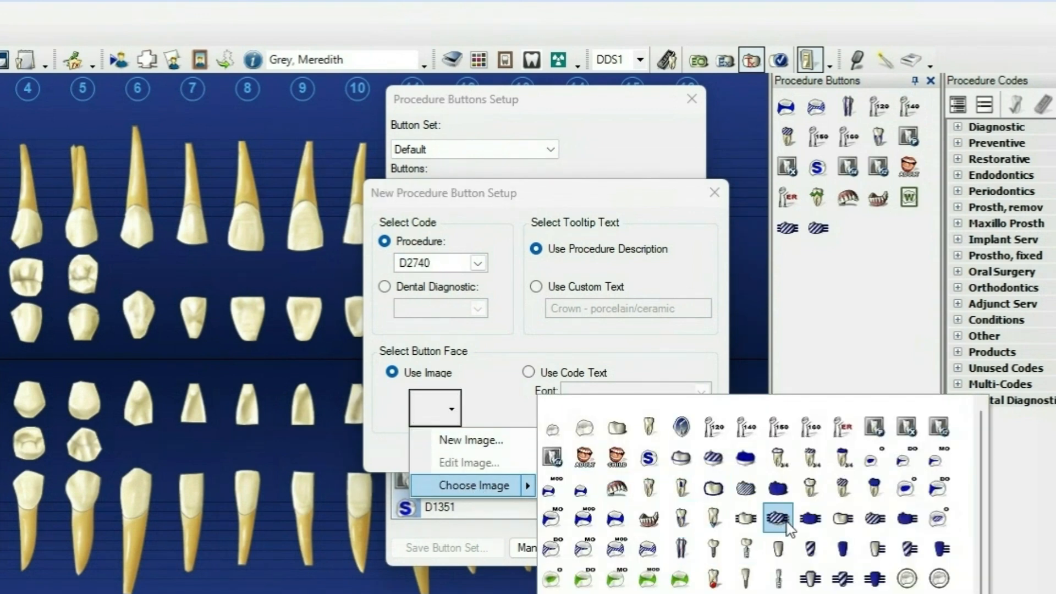
scroll(788, 528, down, 1)
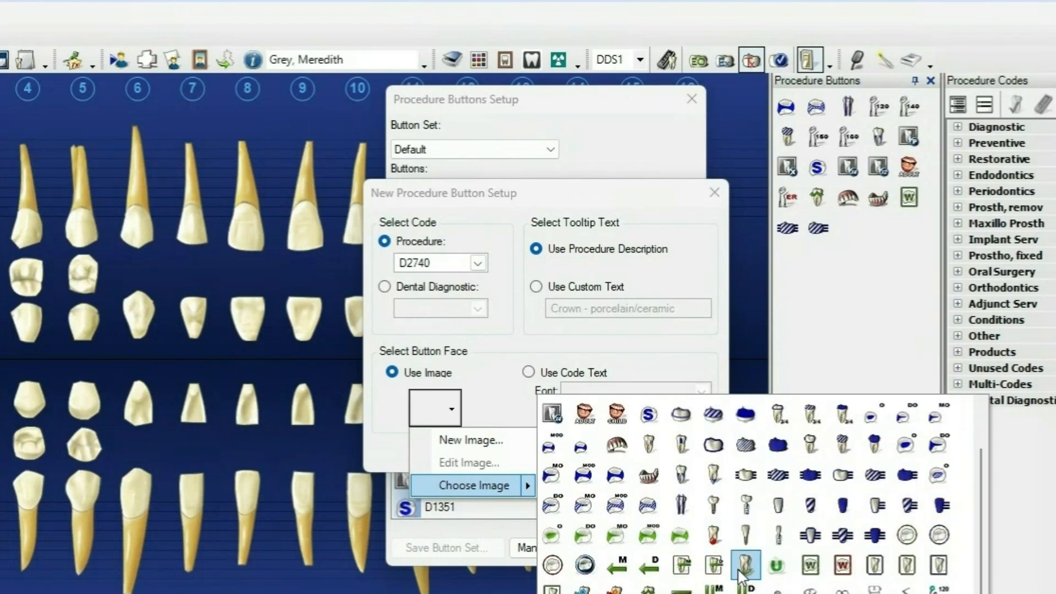
click(497, 446)
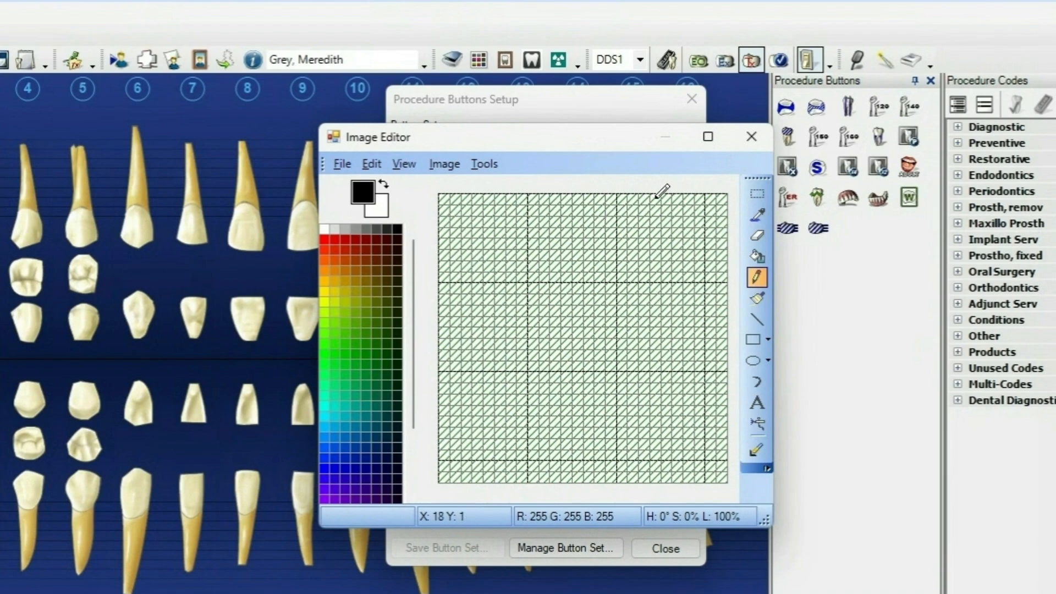
click(751, 140)
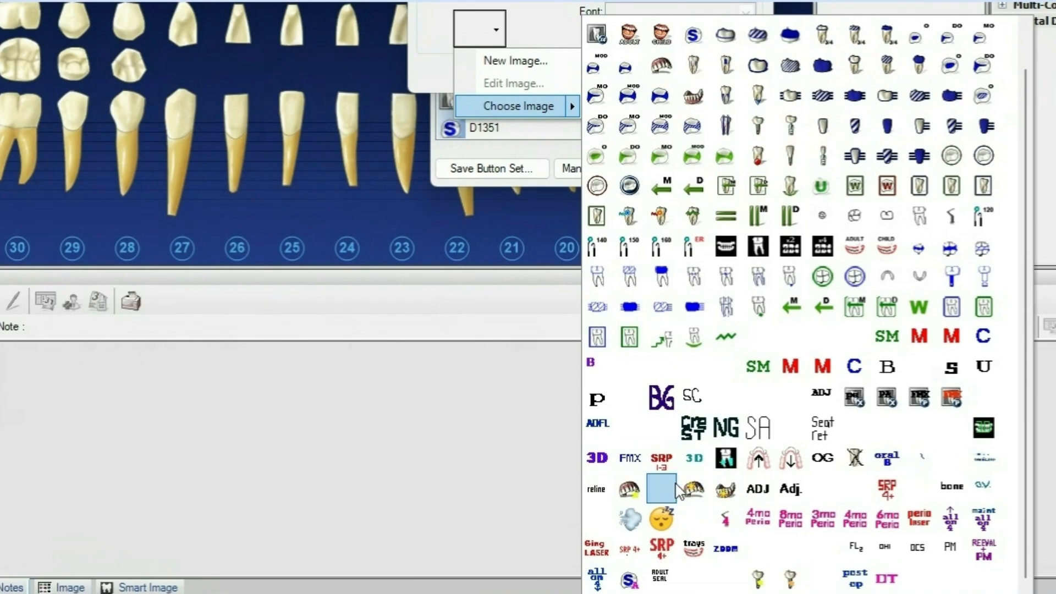
scroll(664, 421, up, 2)
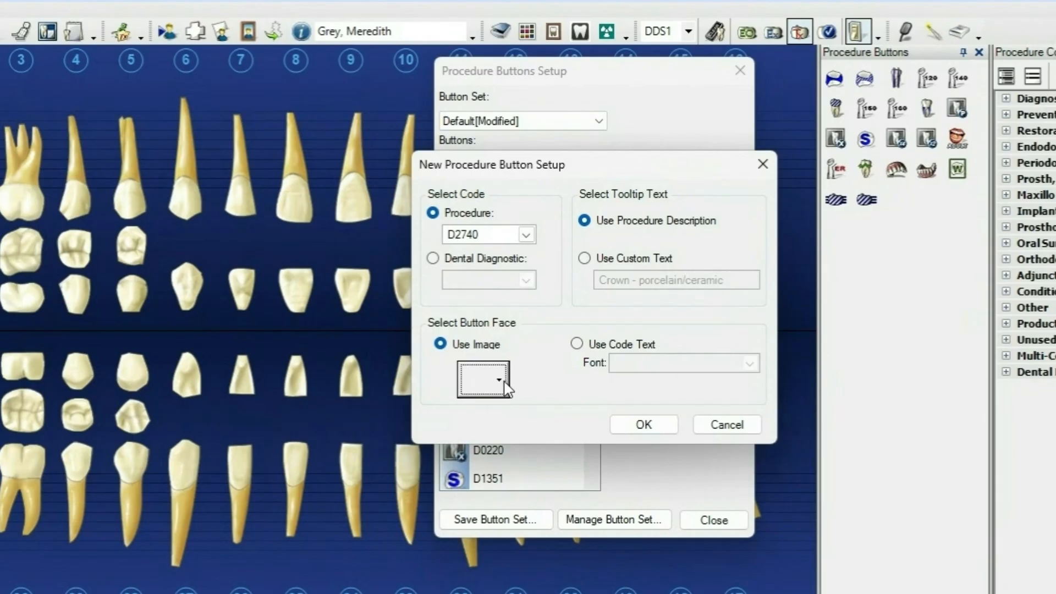
- Examine the Image Editor's file options on a blank new image and close the editor without drawing
click(505, 385)
click(511, 411)
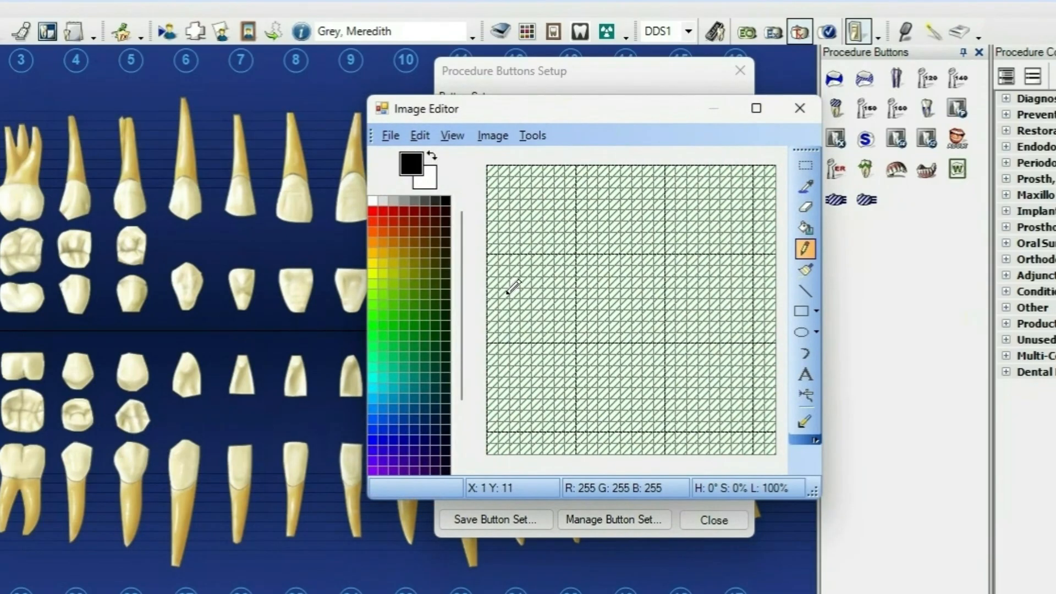
click(391, 135)
click(391, 136)
click(391, 135)
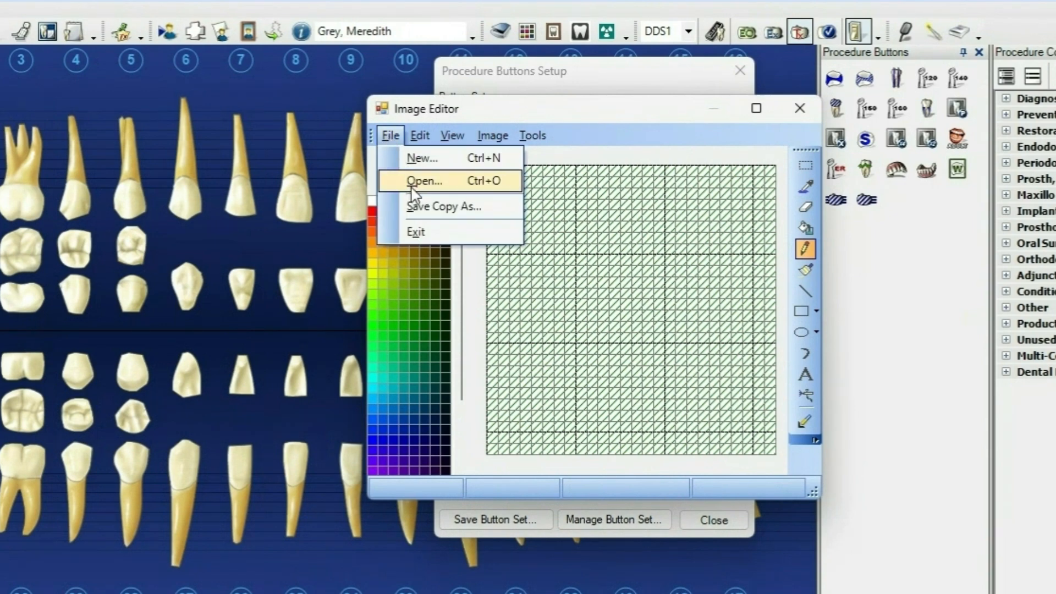
click(632, 119)
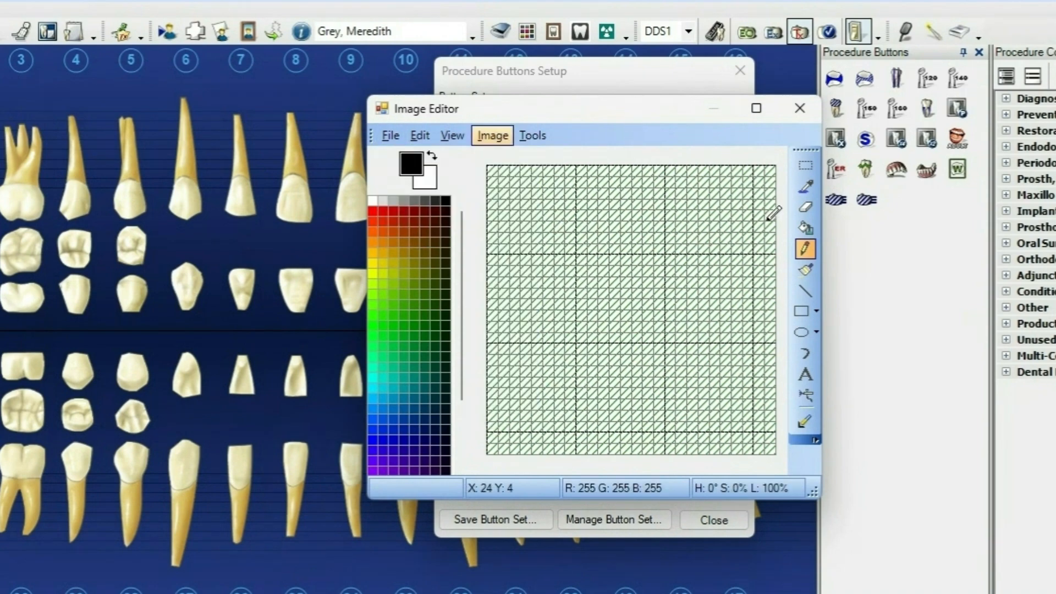
click(805, 115)
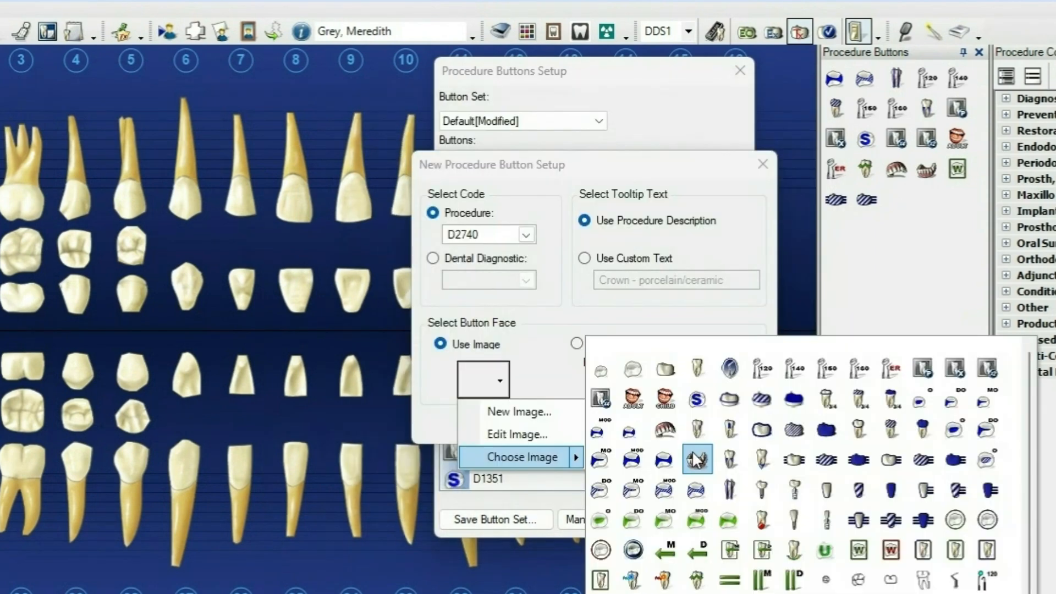
- Choose the blue-outlined crown image as the button face and set the custom tooltip text to "Porc Crown"
click(762, 431)
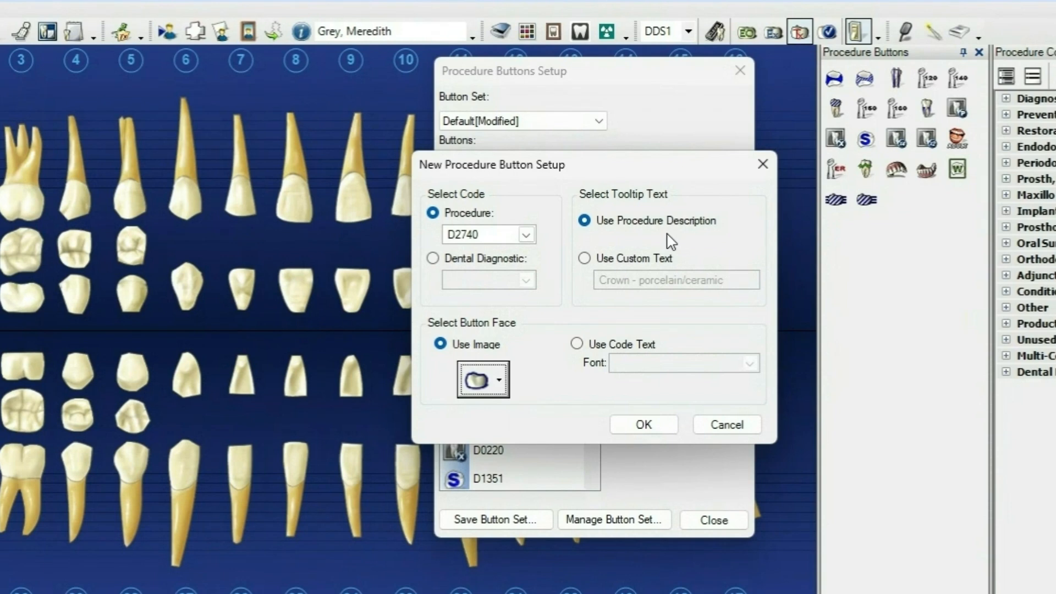
click(598, 260)
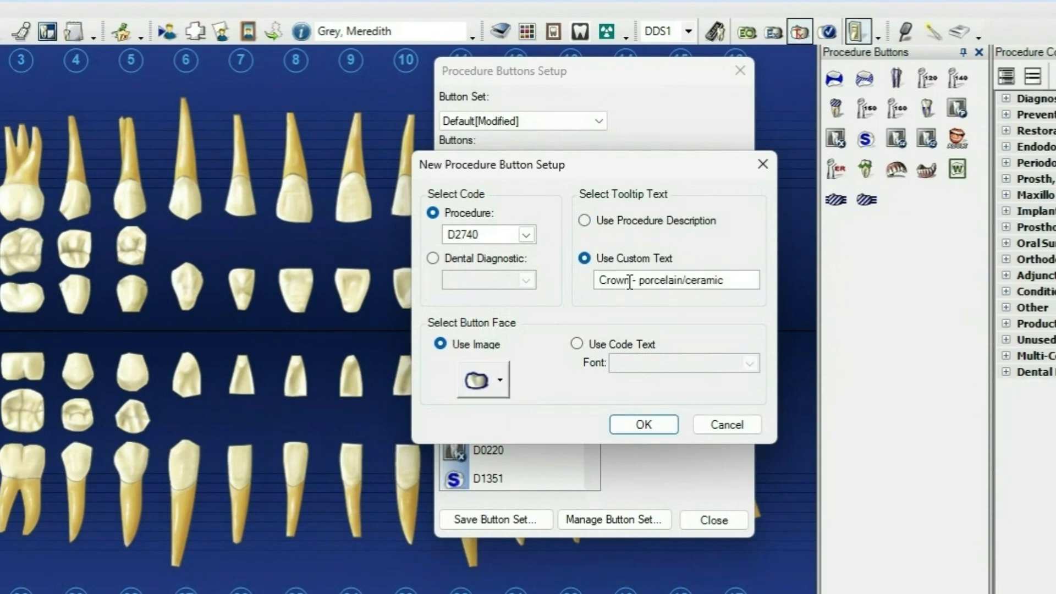
click(718, 280)
key(ctrl+a)
text(Porc Crown)
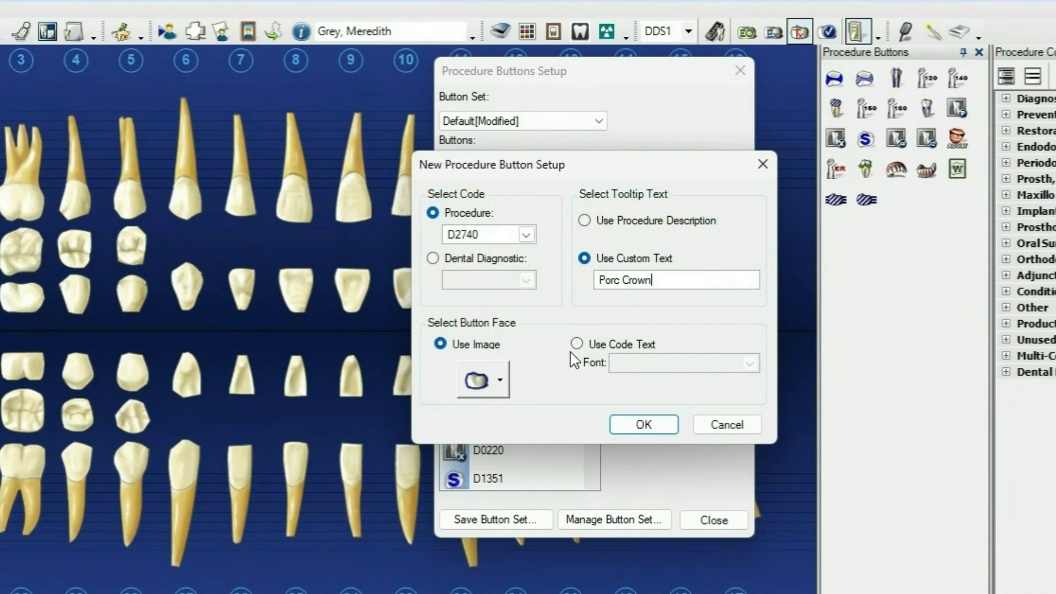
- Try code text in Arial Black as the button face and switch back to the image
click(625, 344)
click(749, 363)
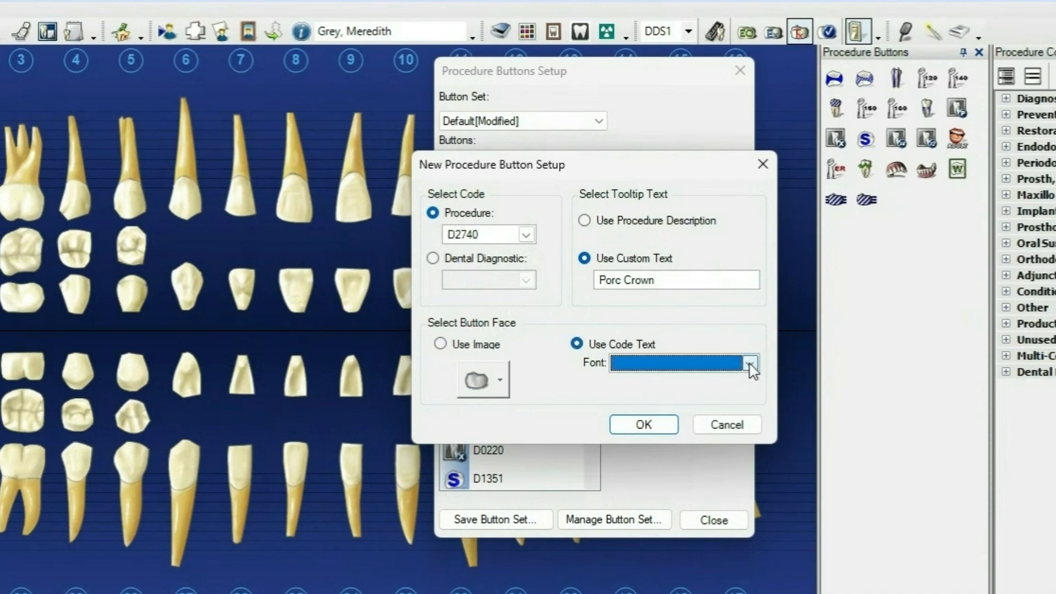
click(715, 443)
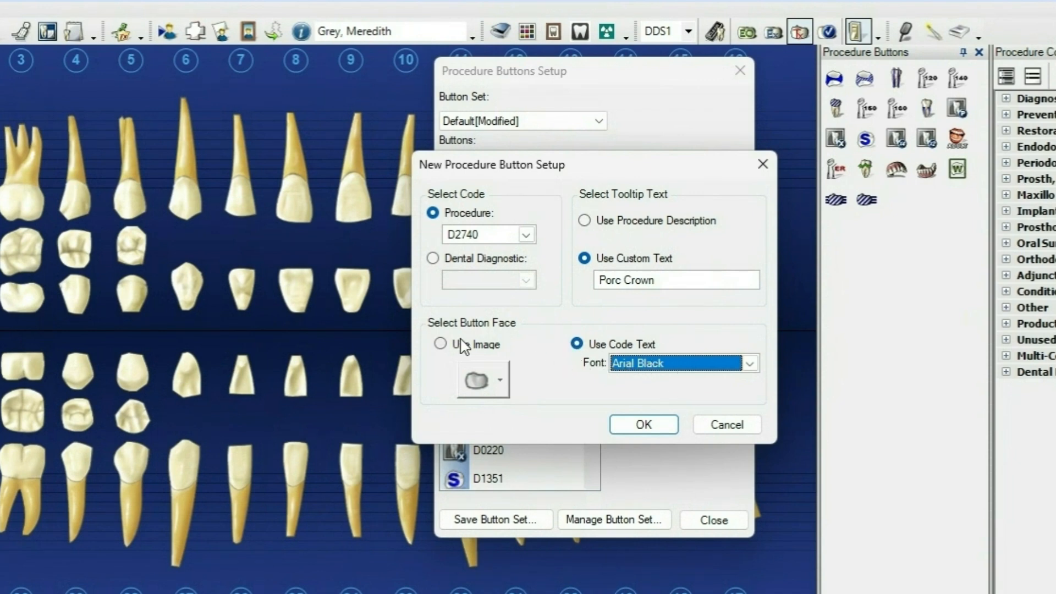
click(440, 343)
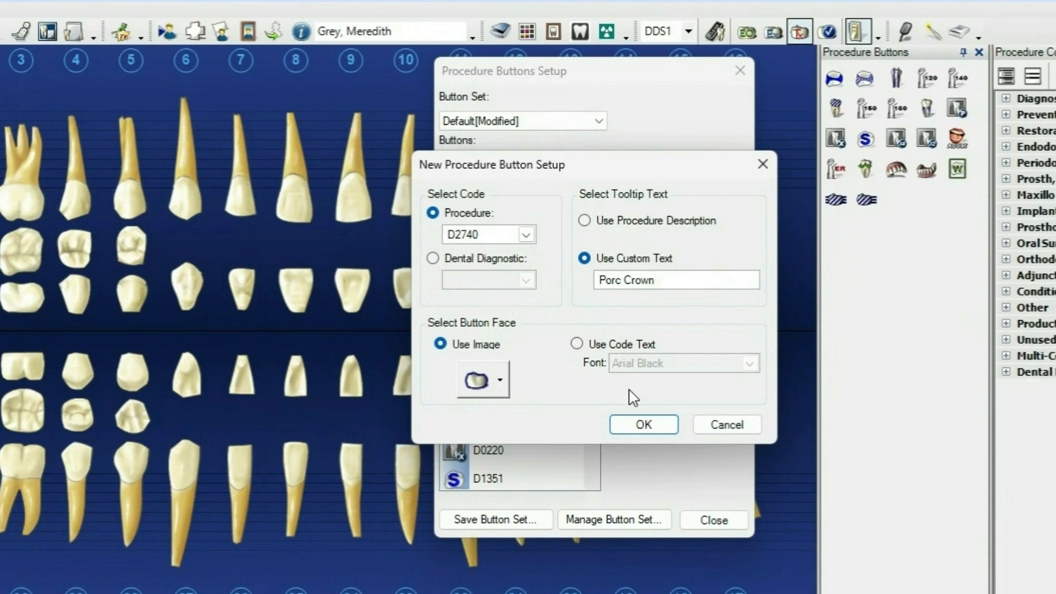
- Create the D2740 button and move it up the button list to sit directly above D1351
click(643, 425)
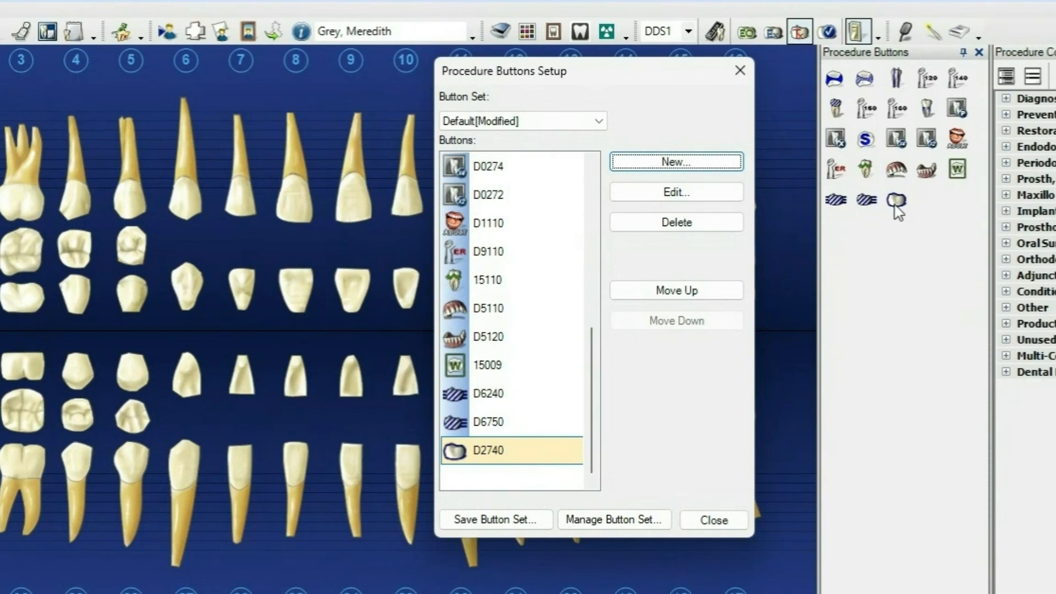
click(474, 464)
click(647, 298)
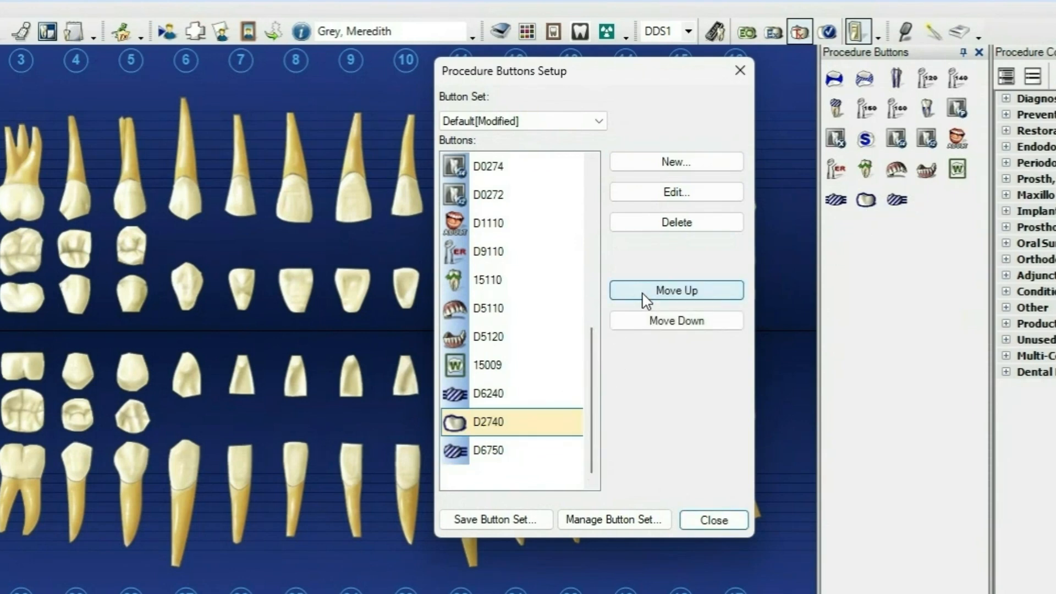
click(646, 298)
click(647, 299)
click(647, 299)
click(646, 298)
click(647, 299)
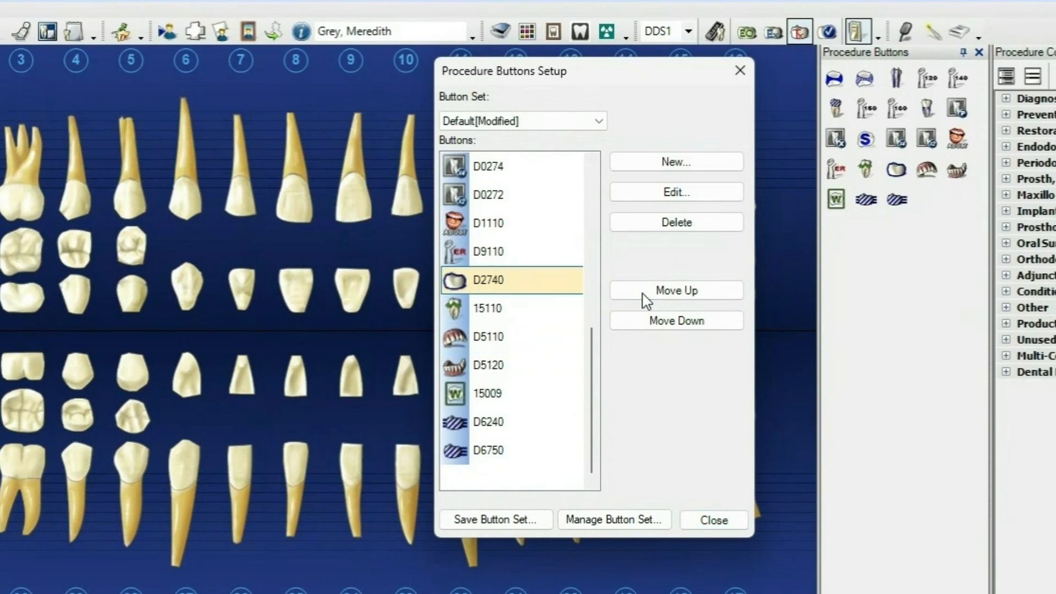
click(646, 298)
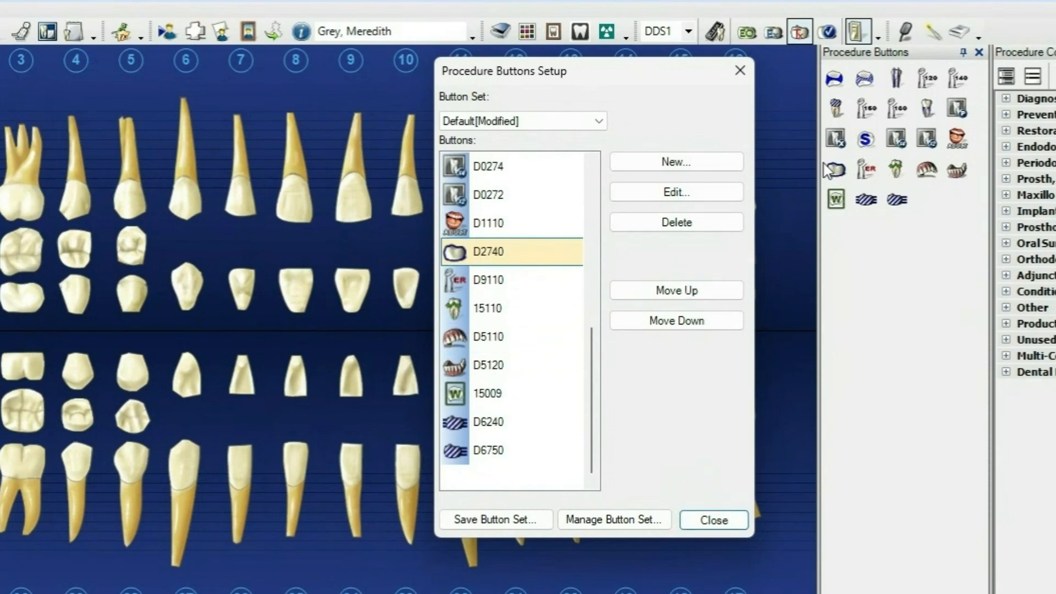
click(664, 290)
click(664, 291)
click(664, 290)
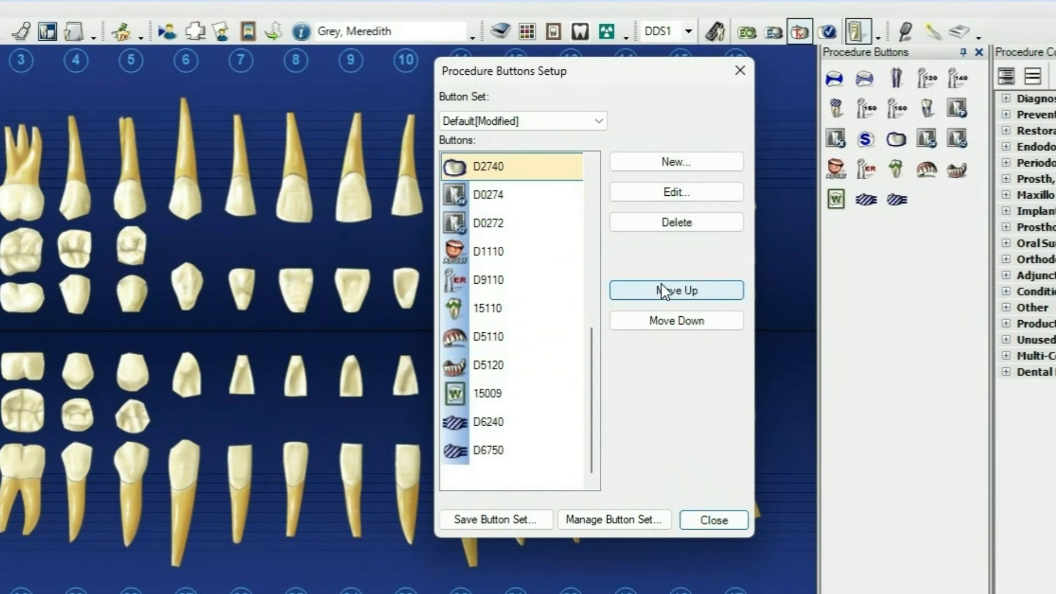
click(664, 291)
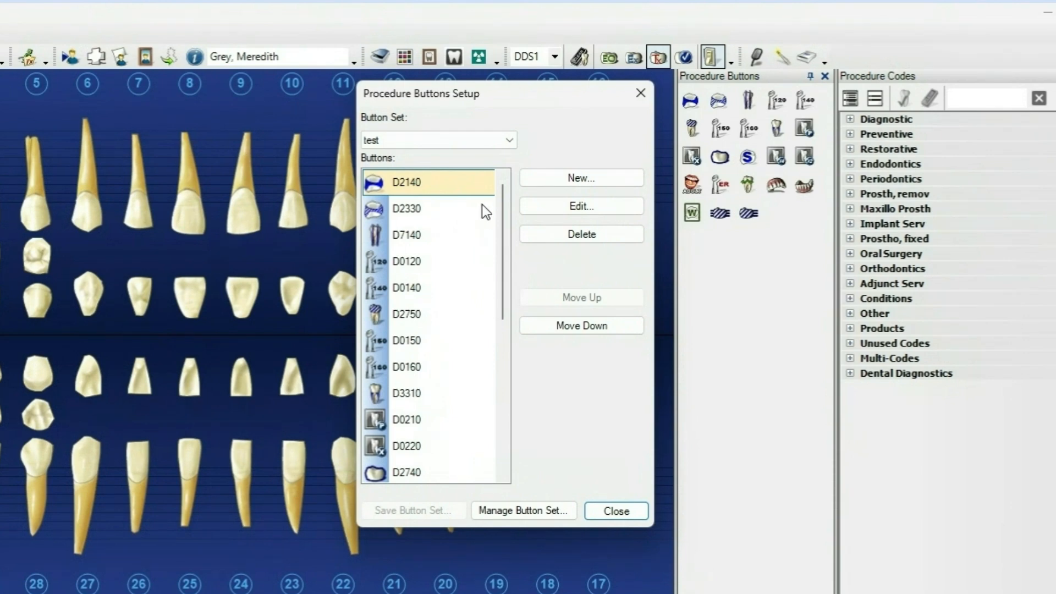
- Start another new procedure button and assign it the multi-code xxcbu - crown & bu
click(561, 179)
click(441, 246)
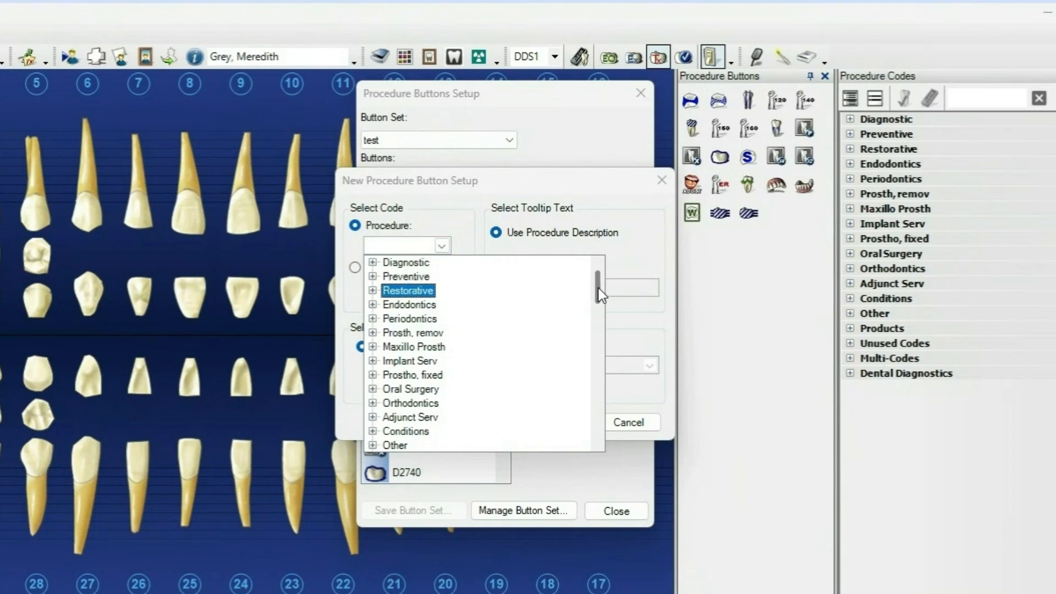
drag(600, 291, 596, 360)
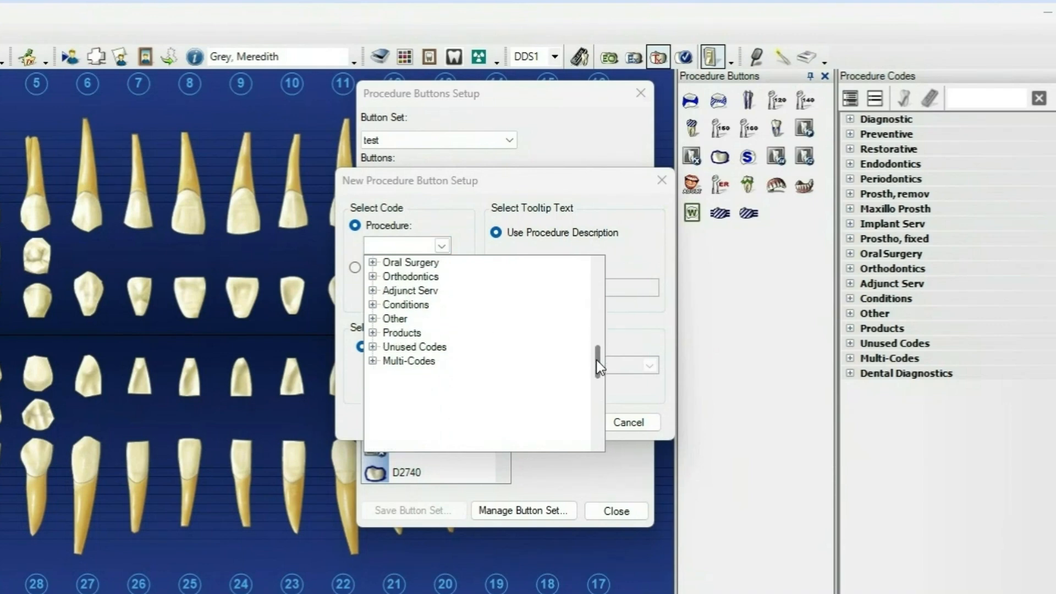
click(373, 361)
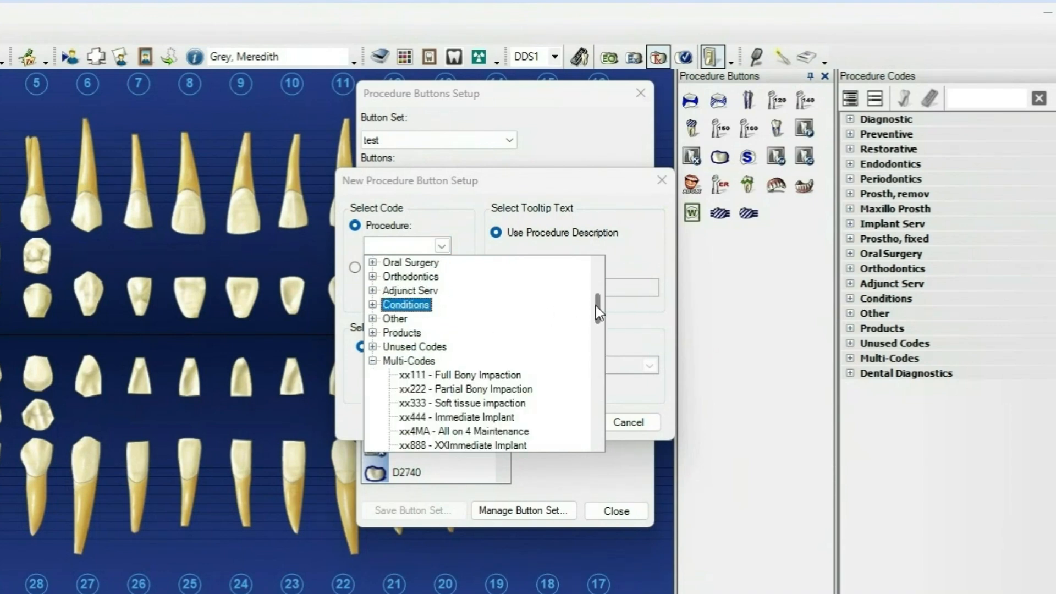
drag(595, 306, 596, 336)
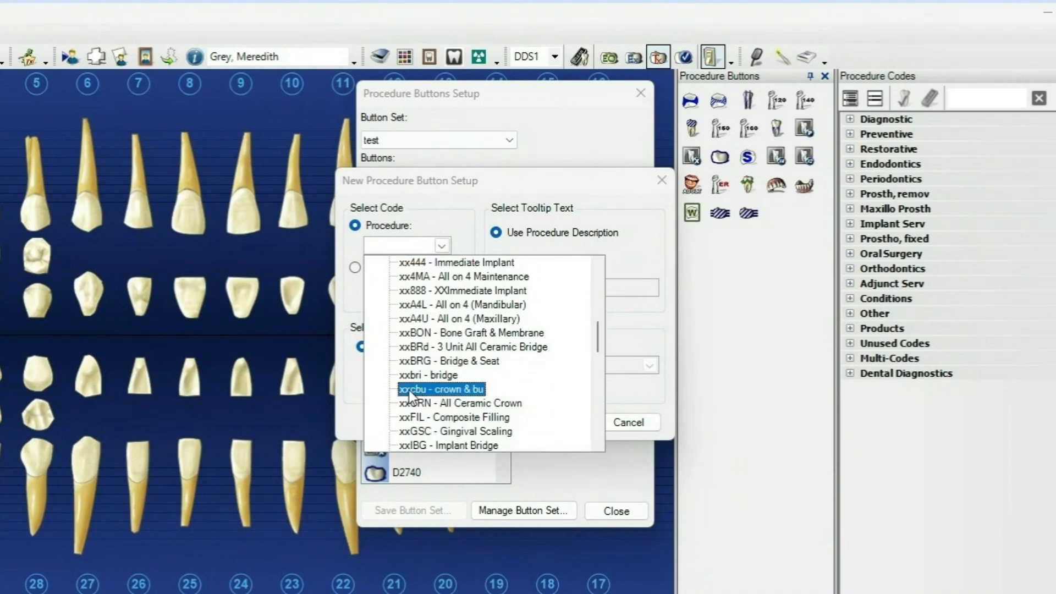
click(452, 388)
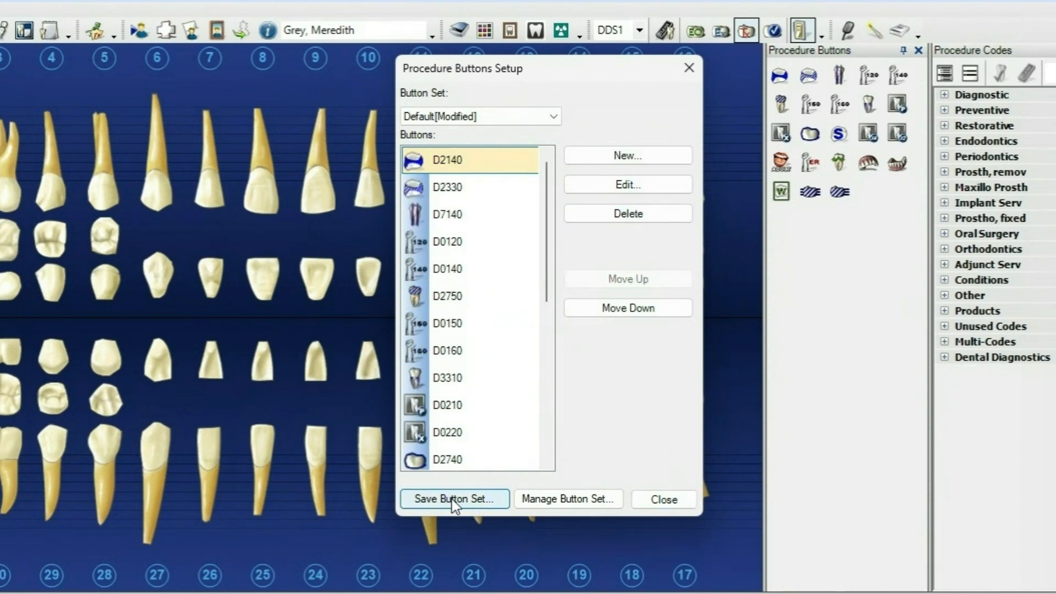
- Save the modified procedure buttons as a new button set named "test" and close the setup
click(454, 499)
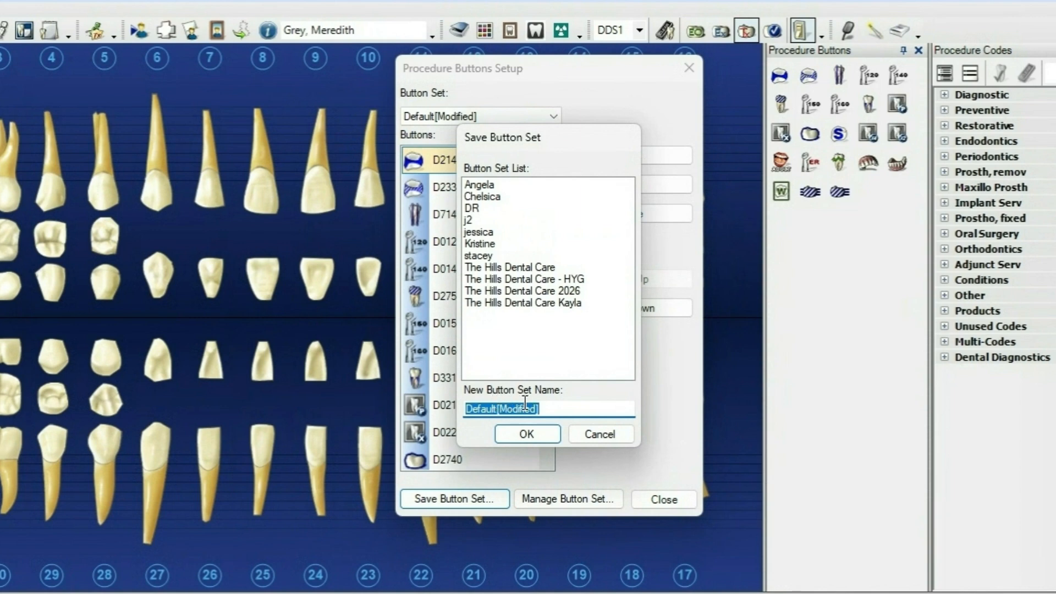
text(test)
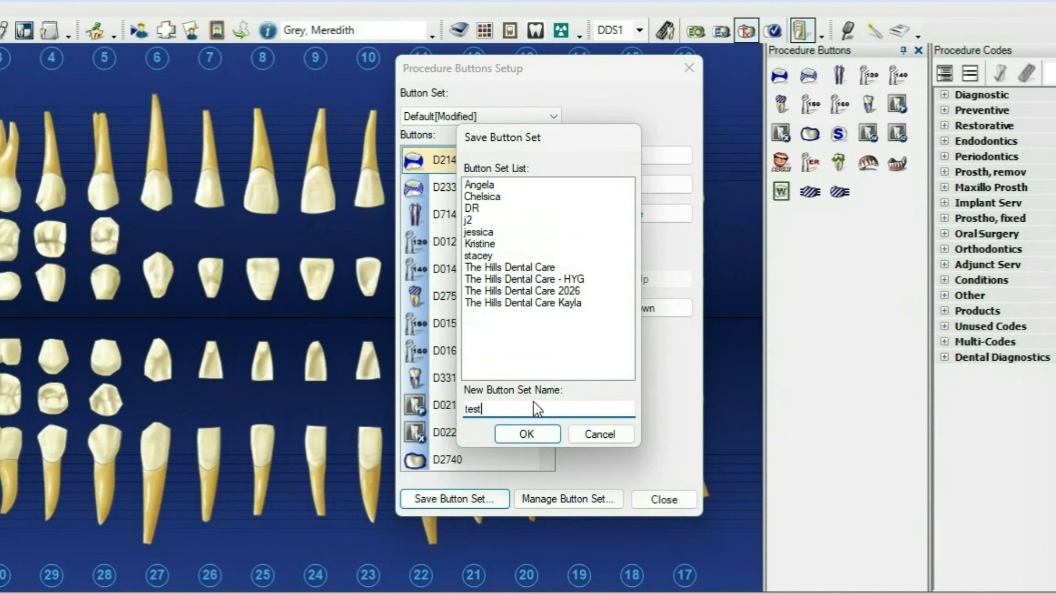
click(507, 435)
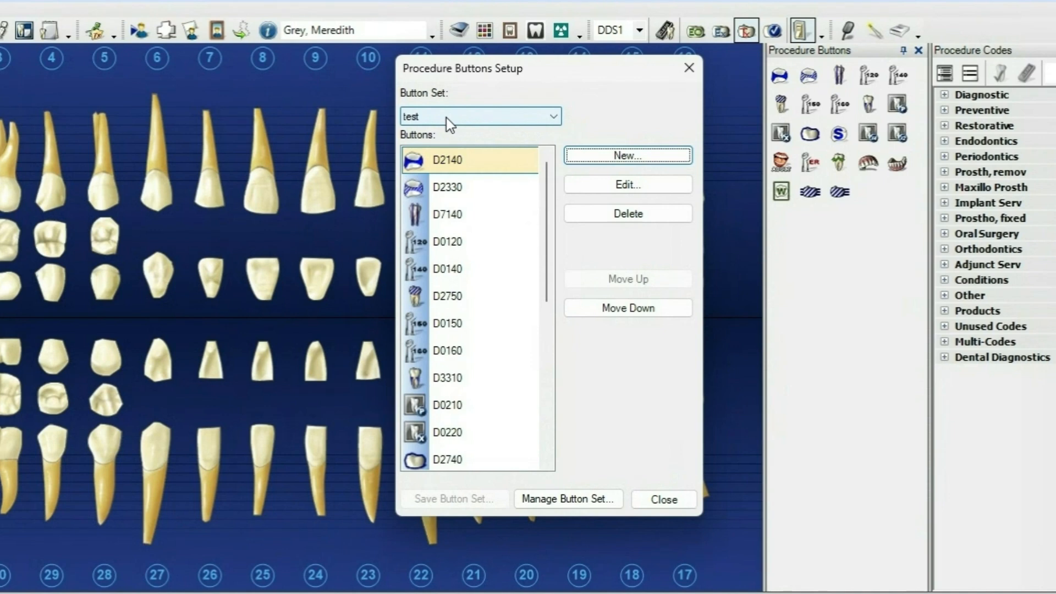
click(677, 73)
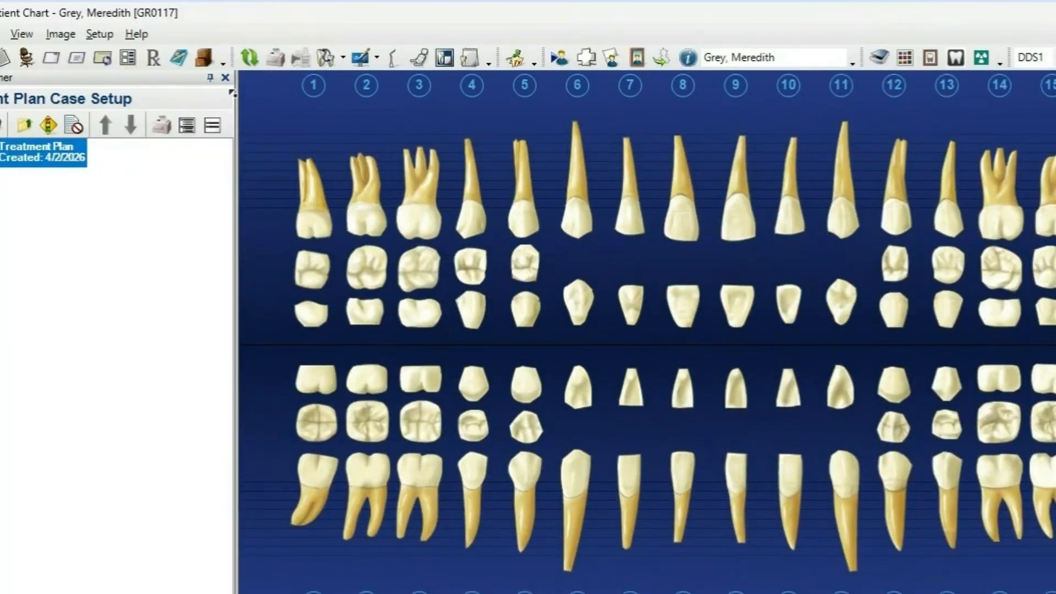
- Reopen the procedure buttons setup, load the test button set, switch to The Hills Dental Care 2026 and close the setup
click(99, 34)
click(165, 85)
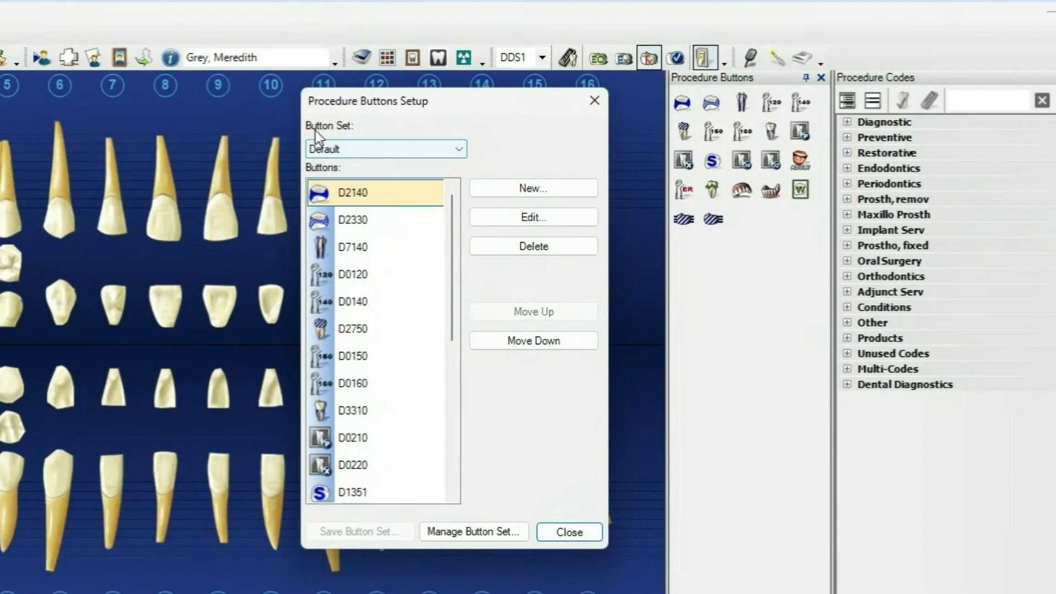
click(342, 149)
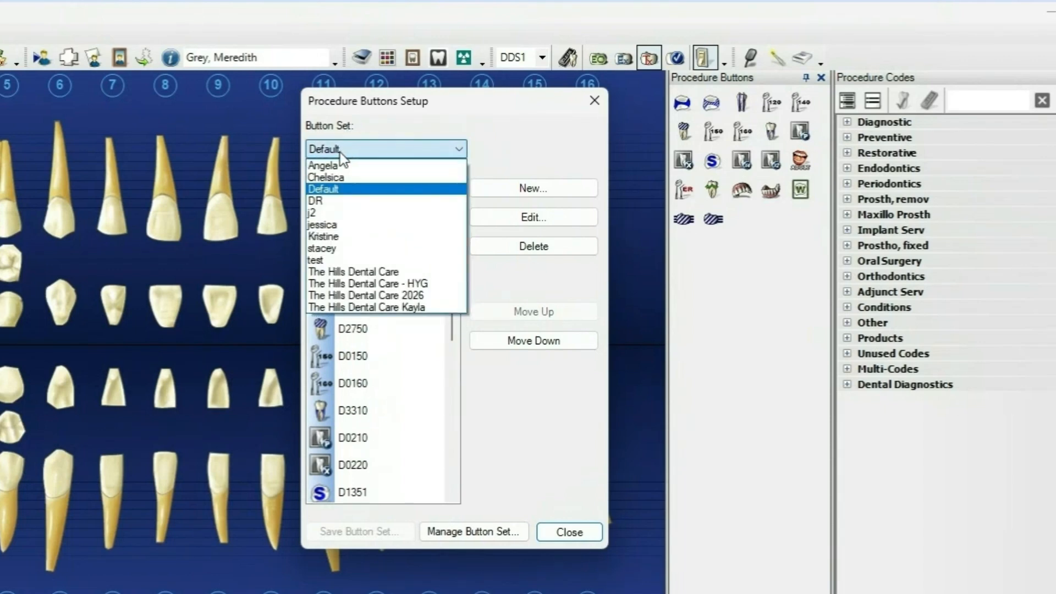
click(321, 261)
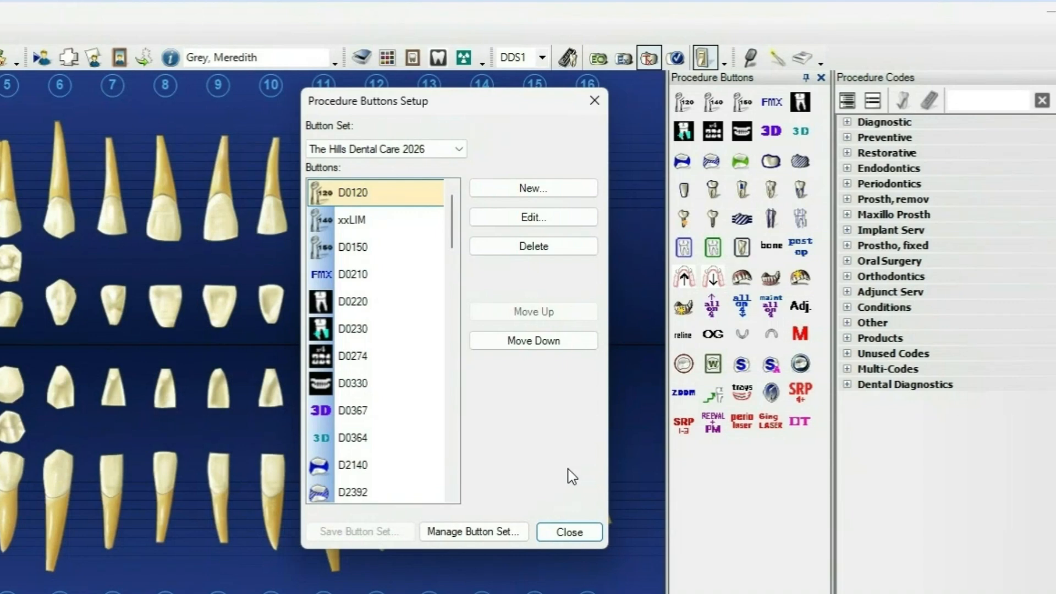
click(543, 530)
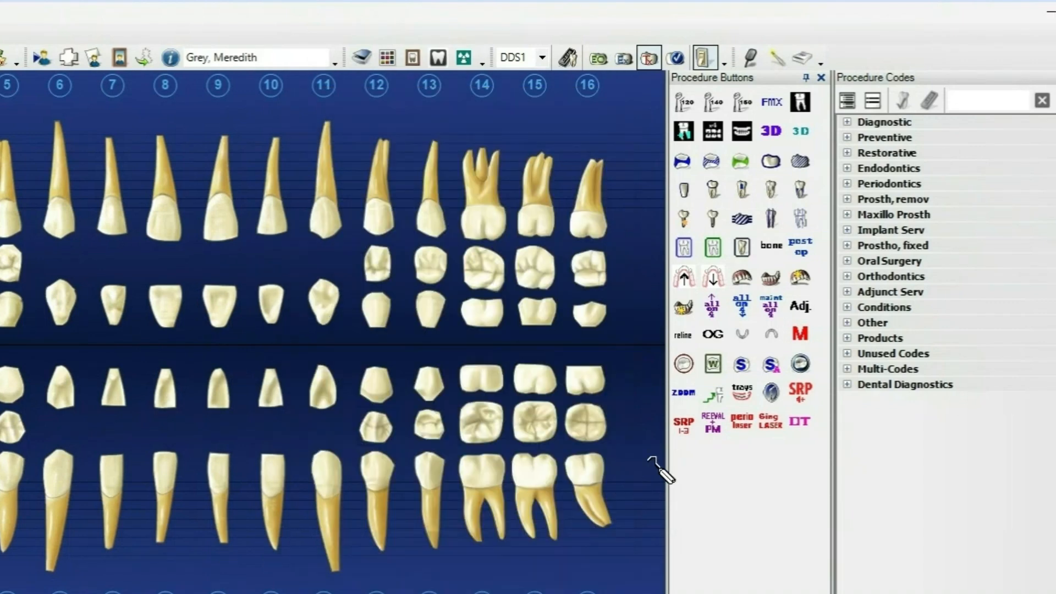